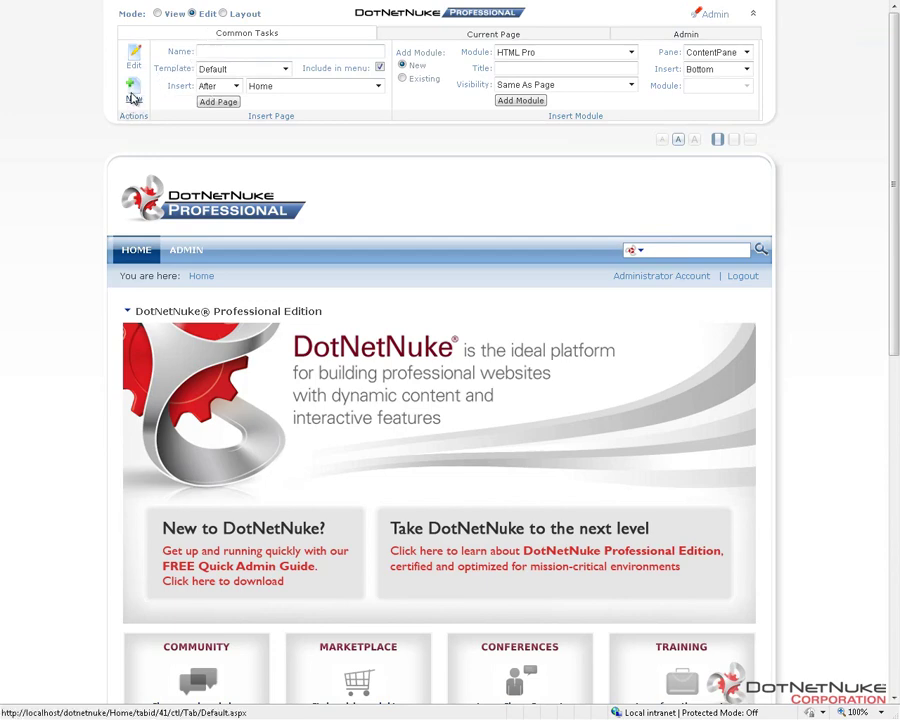
Step: Start creating a new page and name it "Test Page"
{"action": "left_click", "coordinate": [134, 90]}
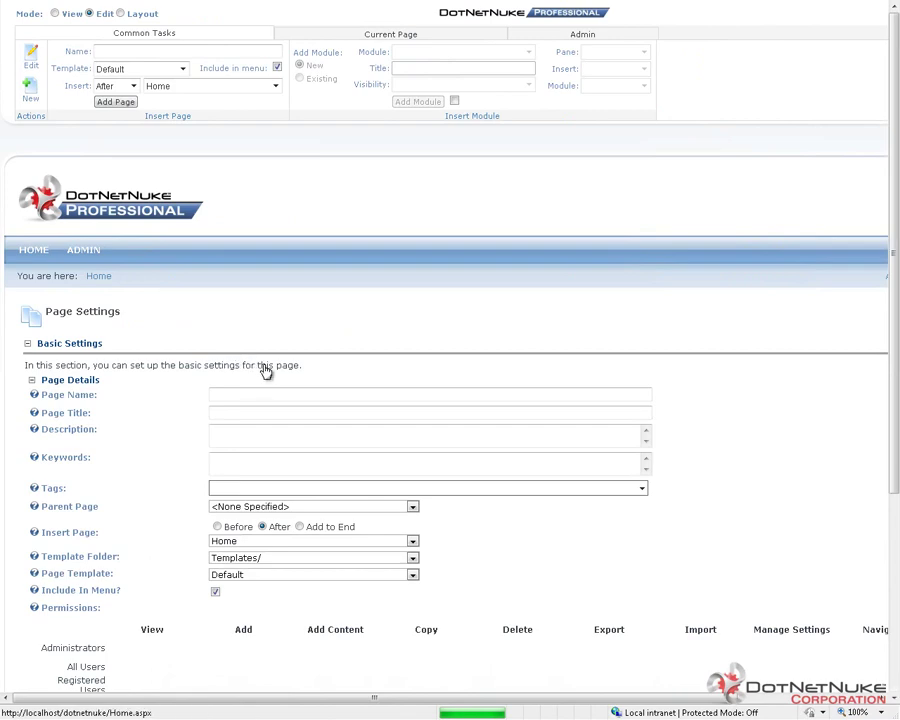
{"action": "scroll", "coordinate": [310, 300], "scroll_direction": "down", "scroll_amount": 1}
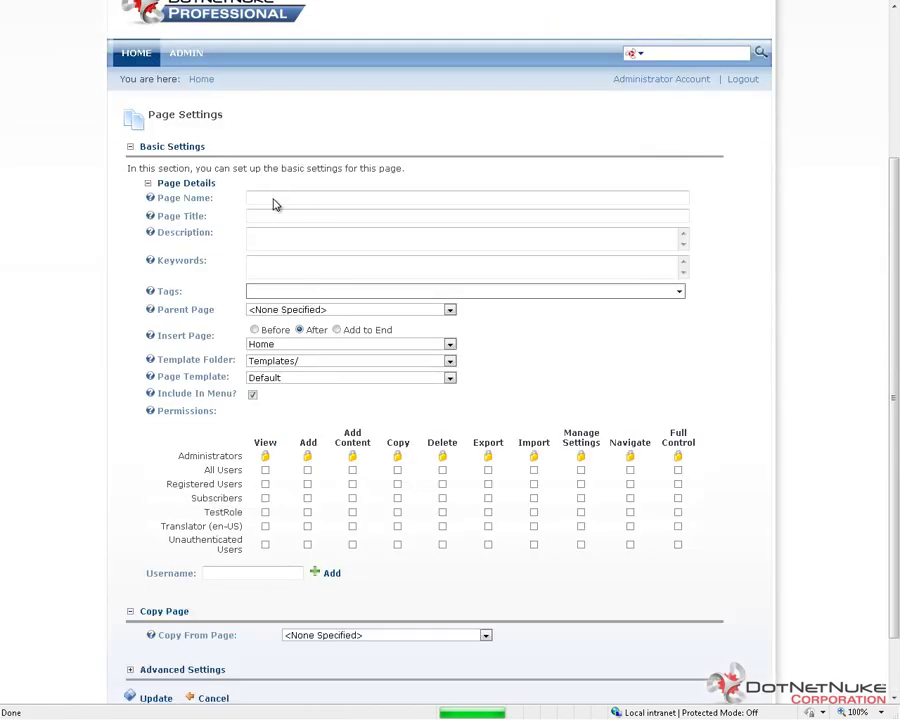
{"action": "left_click", "coordinate": [273, 199]}
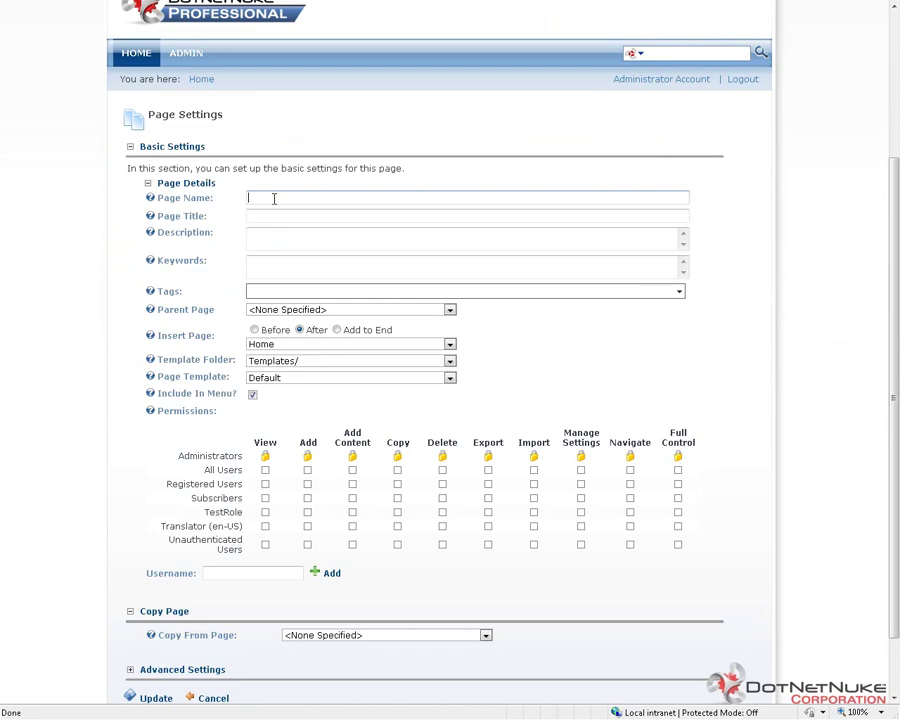
{"action": "type", "text": "Test Page"}
Step: Enter the page description "This is a brief page description" and the keywords "Keywords, DNN, Training"
{"action": "left_click", "coordinate": [272, 215]}
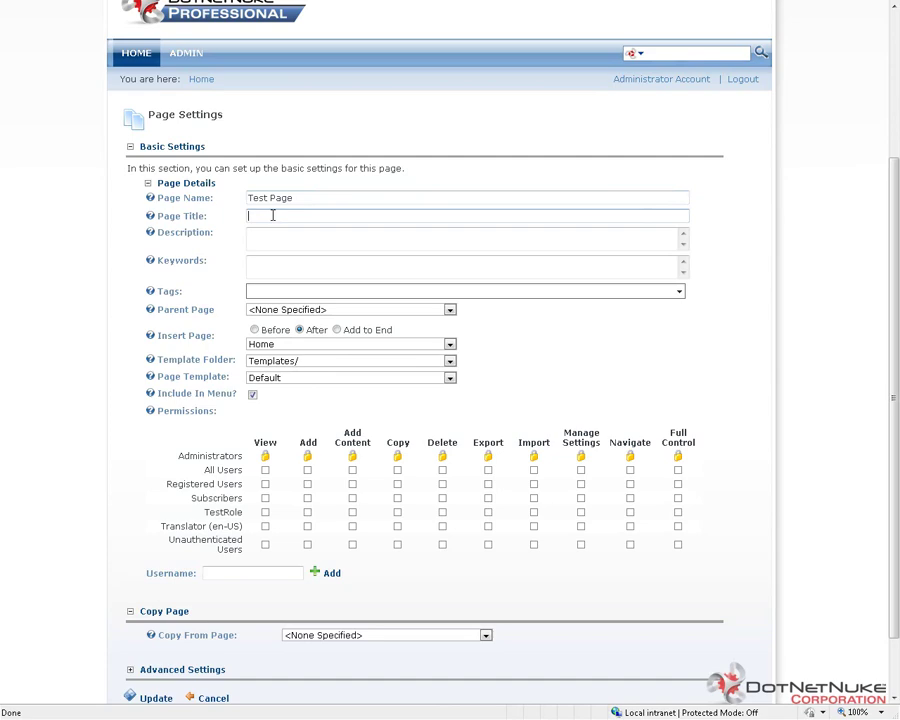
{"action": "left_click", "coordinate": [275, 243]}
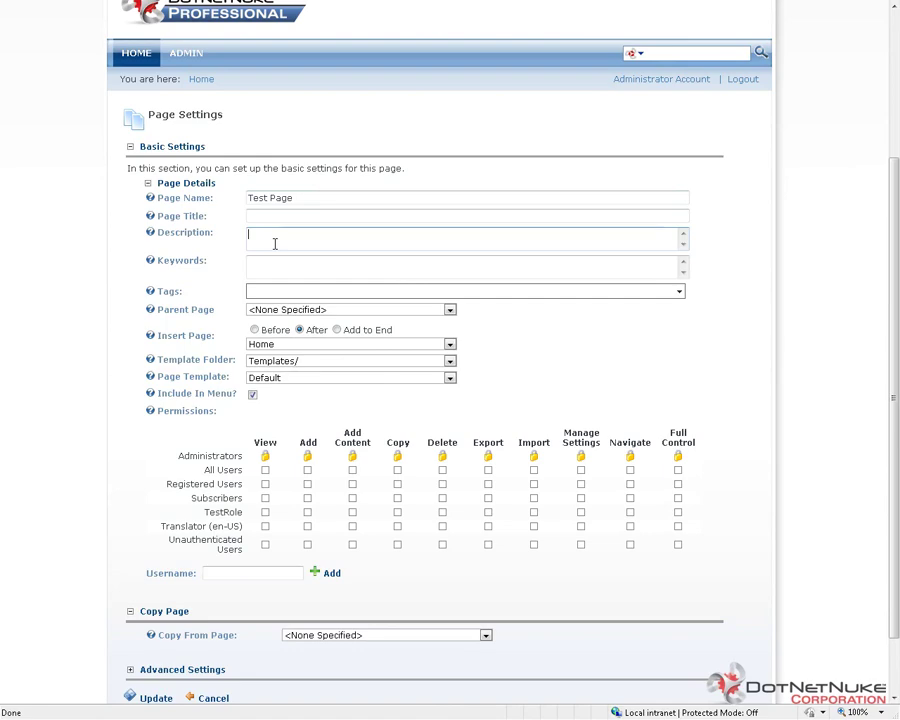
{"action": "type", "text": "This is a brief page description"}
{"action": "key", "text": "Tab"}
{"action": "type", "text": "Keywords,"}
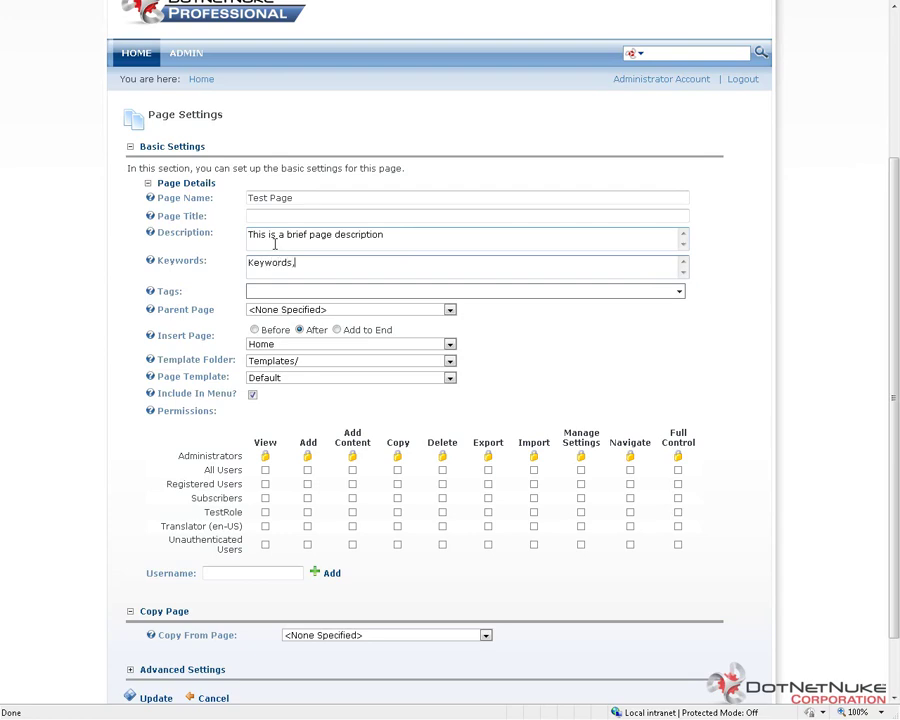
{"action": "type", "text": " DNN, Training"}
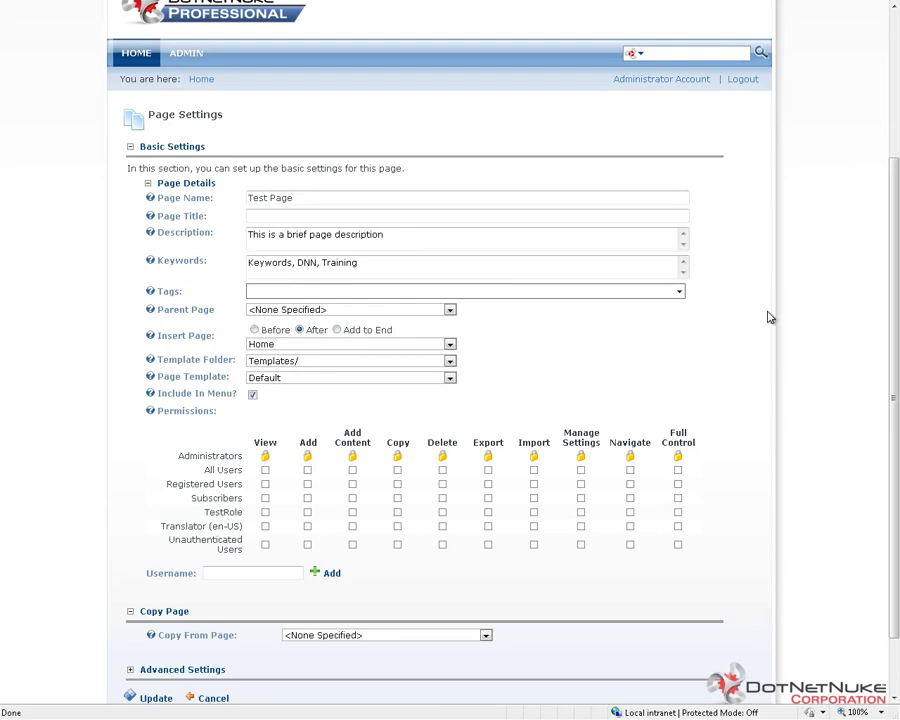
Step: Look through the available tags and the pages offered as parent page
{"action": "left_click", "coordinate": [677, 292]}
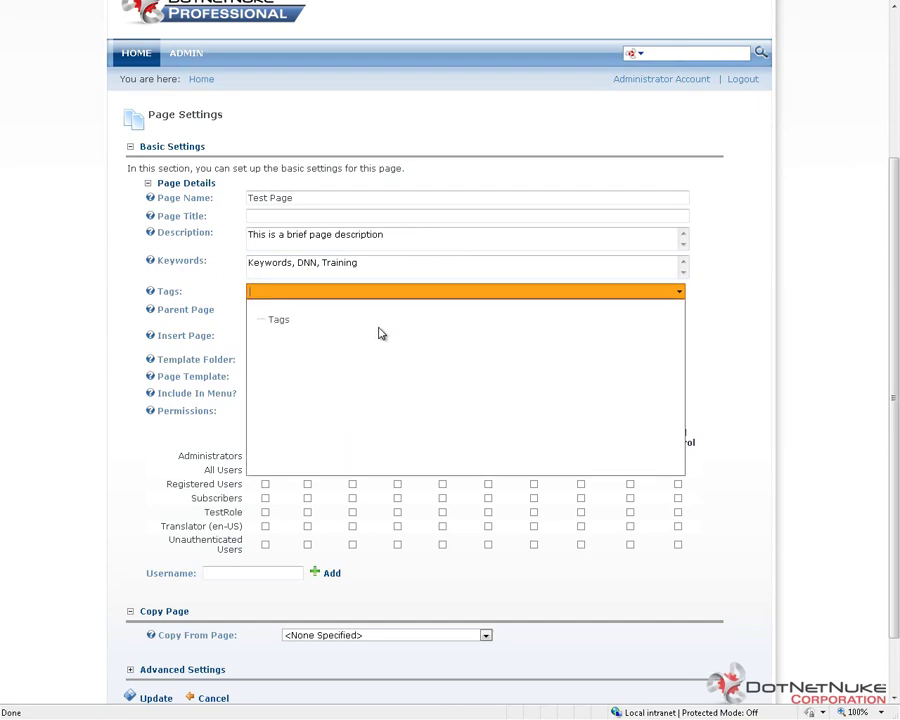
{"action": "left_click", "coordinate": [705, 321]}
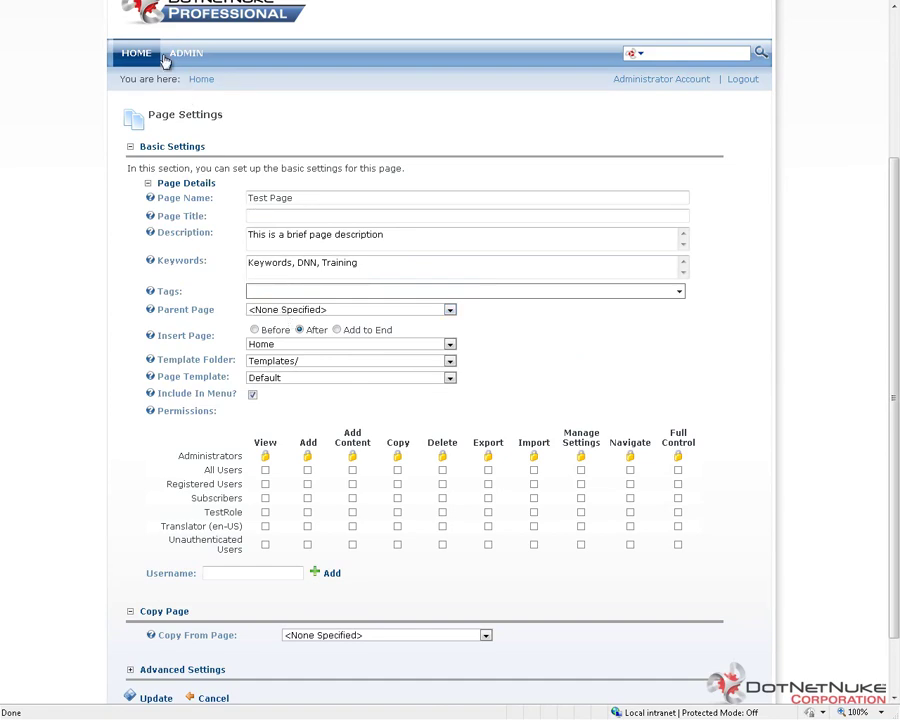
{"action": "mouse_move", "coordinate": [165, 60]}
{"action": "left_click", "coordinate": [296, 313]}
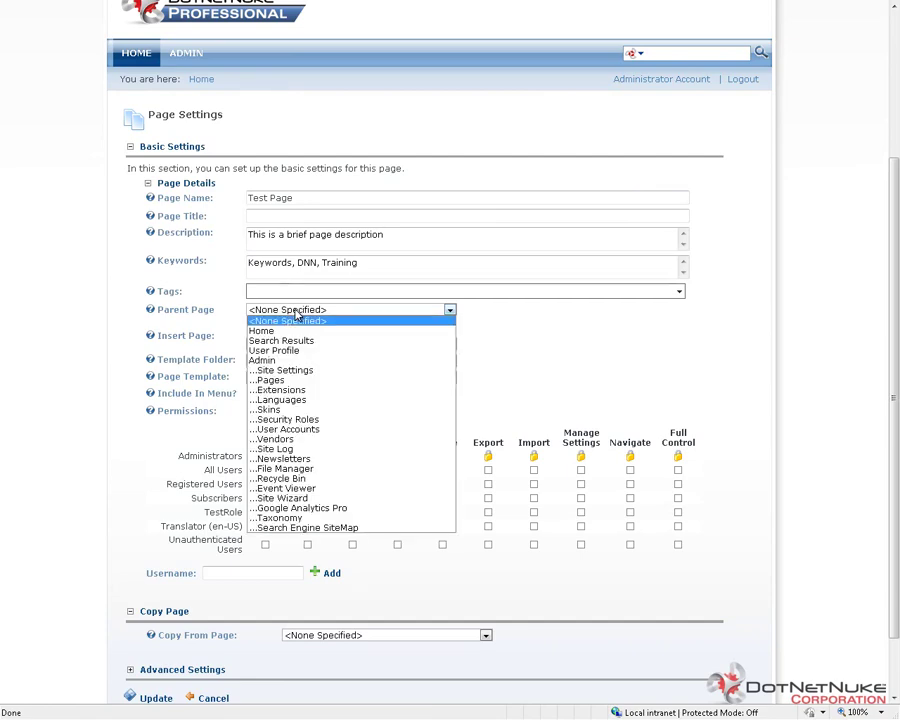
{"action": "left_click", "coordinate": [262, 314]}
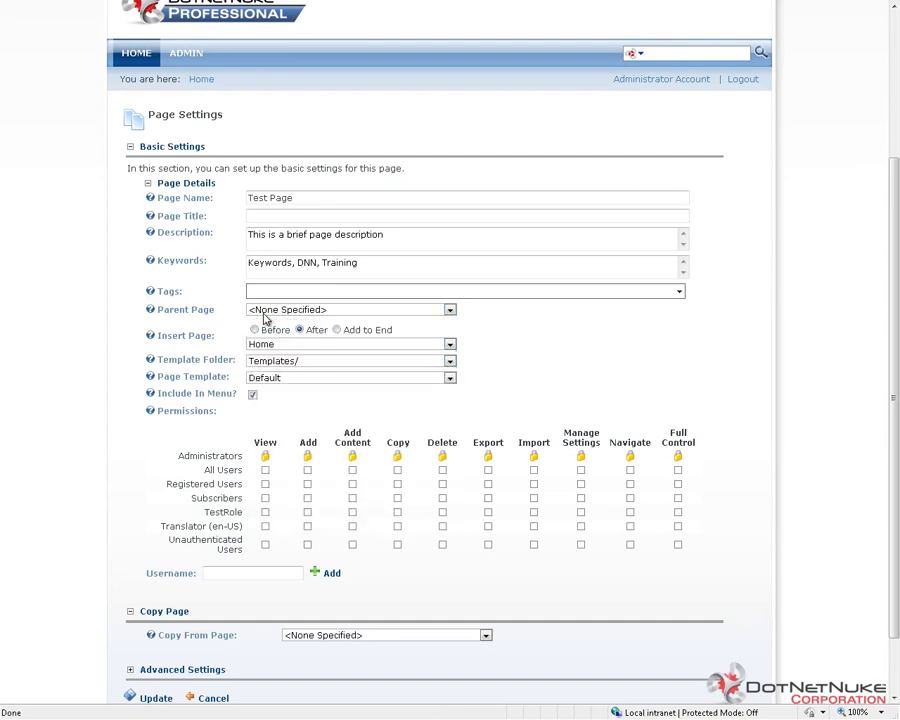
Step: Set the page template to None Specified and grant the View permission to All Users
{"action": "left_click", "coordinate": [297, 382]}
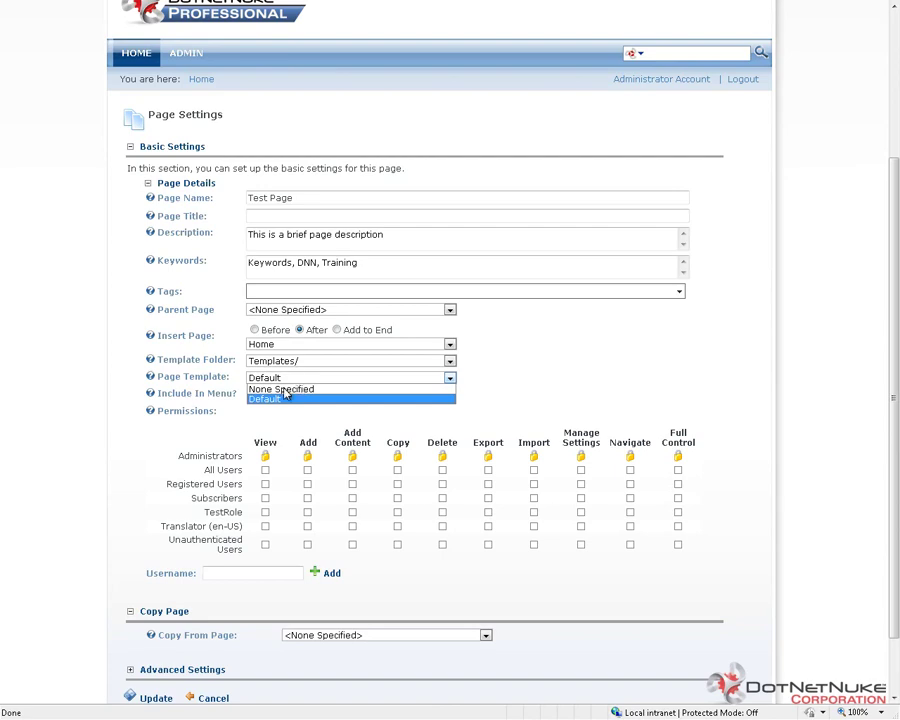
{"action": "left_click", "coordinate": [285, 390]}
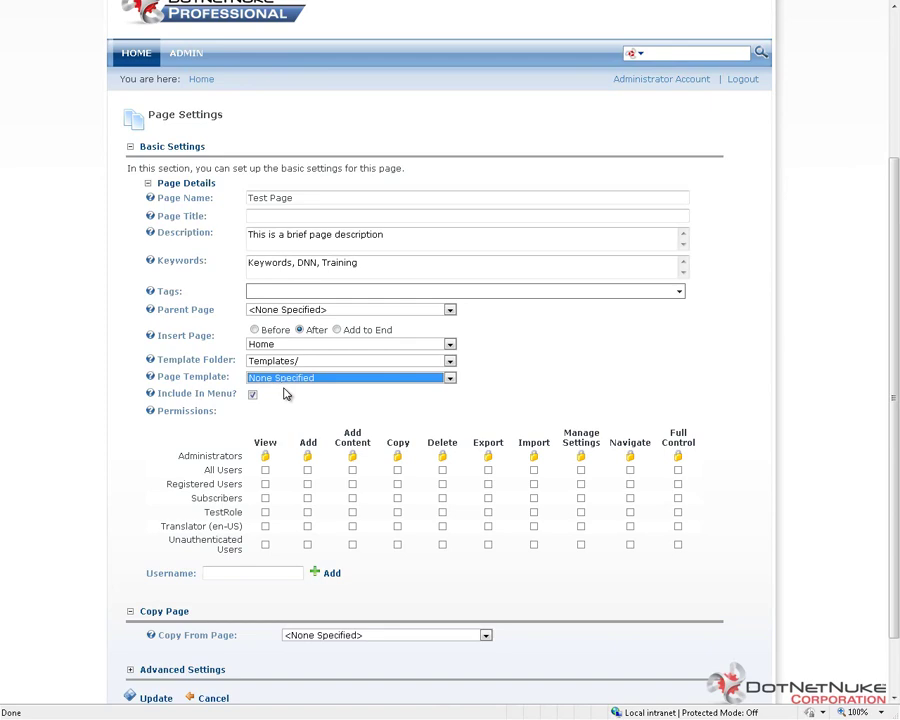
{"action": "left_click", "coordinate": [295, 402]}
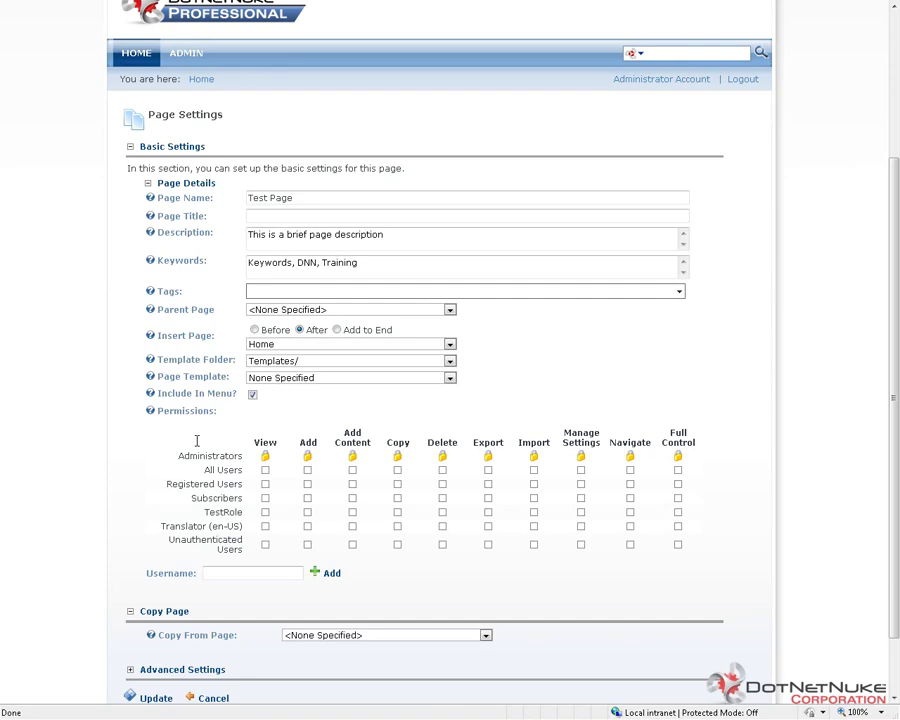
{"action": "left_click", "coordinate": [266, 471]}
Step: Look through the existing pages that the new page could be copied from
{"action": "scroll", "coordinate": [150, 473], "scroll_direction": "down", "scroll_amount": 2}
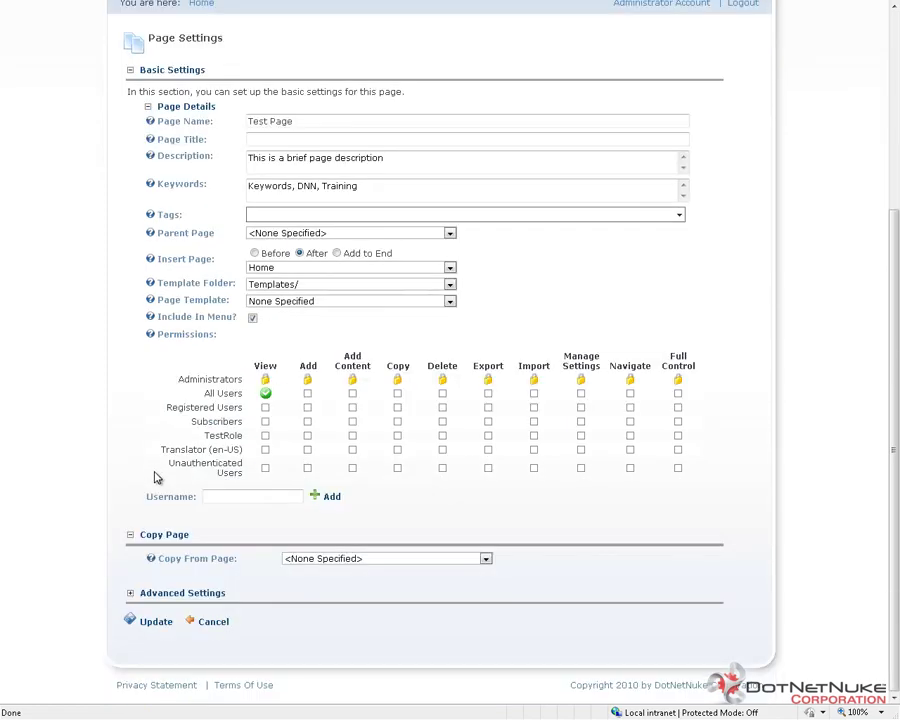
{"action": "left_click", "coordinate": [315, 558]}
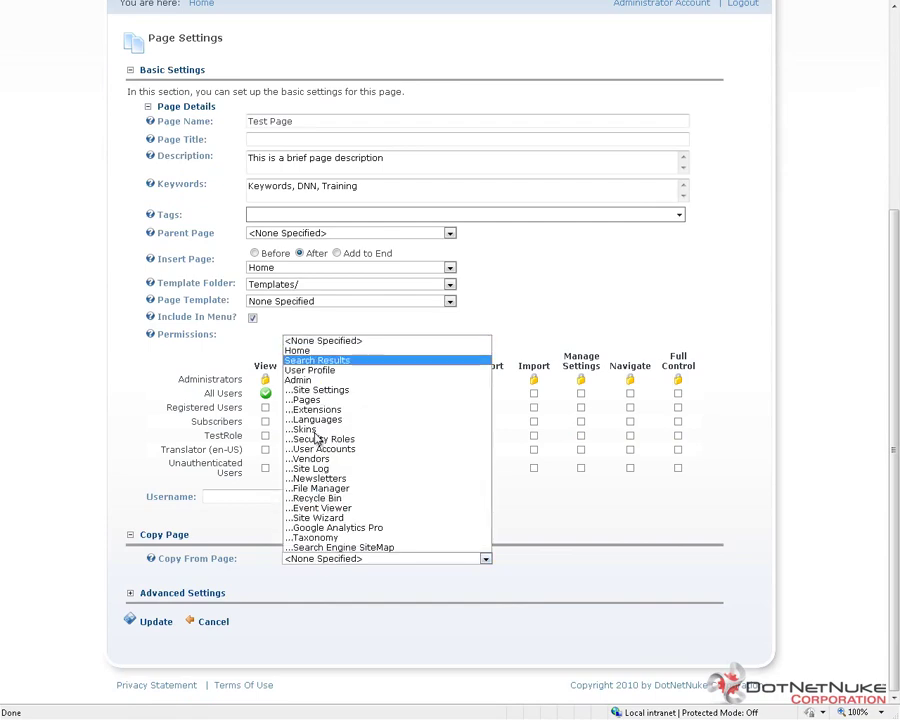
{"action": "left_click", "coordinate": [254, 538]}
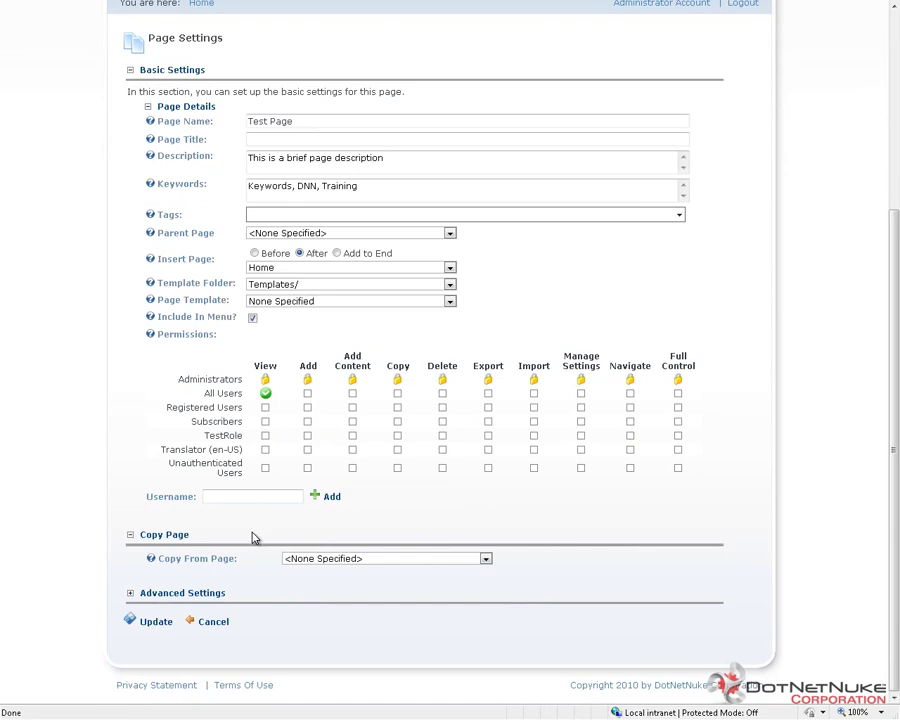
Step: Expand the advanced settings and examine the appearance options, refresh interval, header tags and output cache providers
{"action": "left_click", "coordinate": [148, 597]}
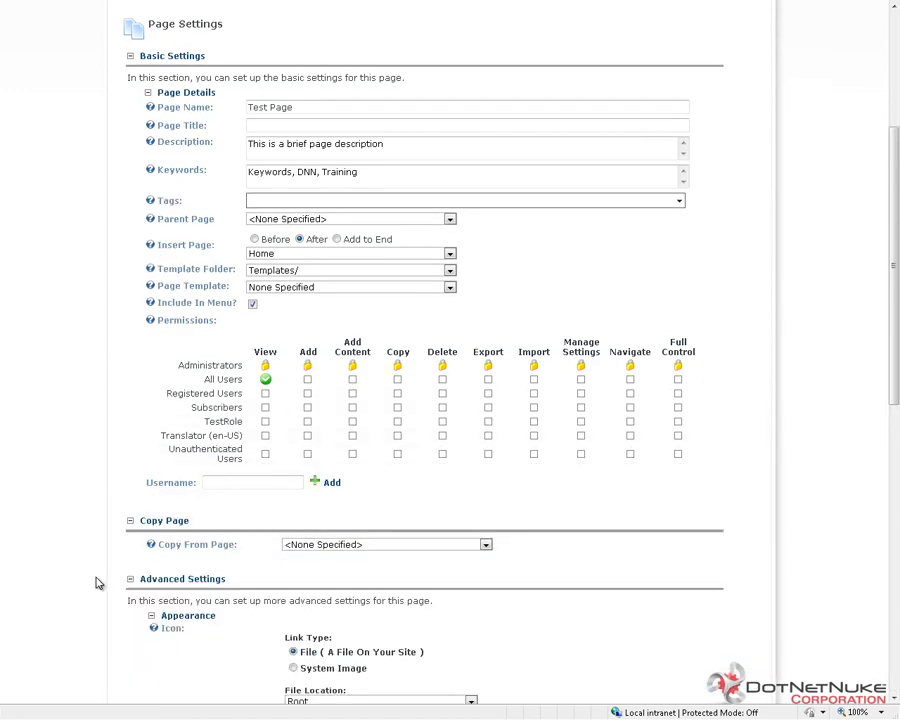
{"action": "scroll", "coordinate": [96, 582], "scroll_direction": "down", "scroll_amount": 2}
{"action": "scroll", "coordinate": [96, 582], "scroll_direction": "down", "scroll_amount": 8}
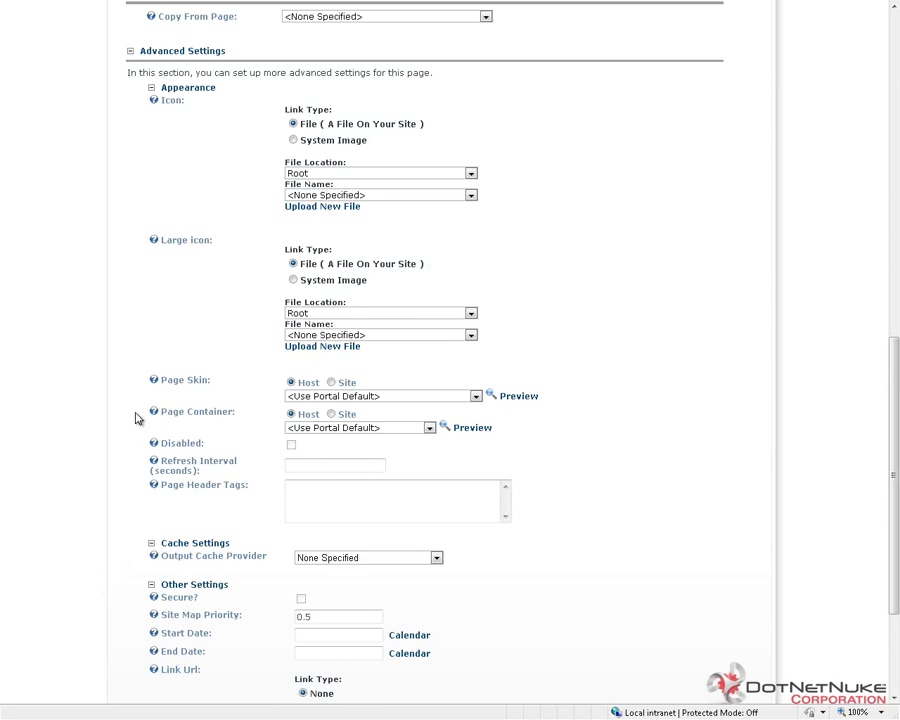
{"action": "scroll", "coordinate": [120, 373], "scroll_direction": "down", "scroll_amount": 4}
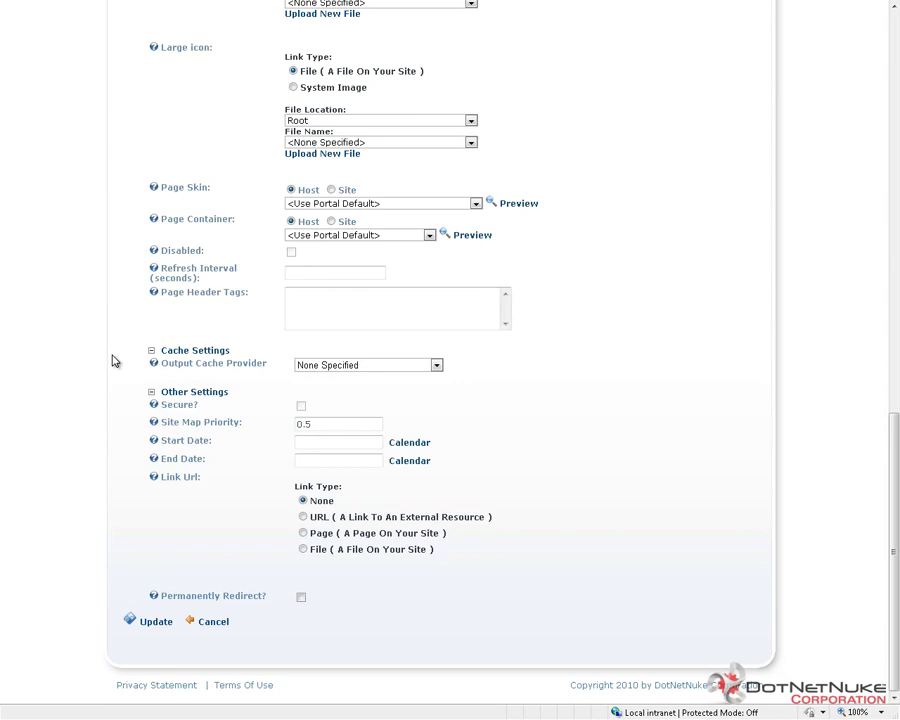
{"action": "left_click", "coordinate": [327, 273]}
{"action": "left_click", "coordinate": [303, 306]}
{"action": "left_click", "coordinate": [347, 365]}
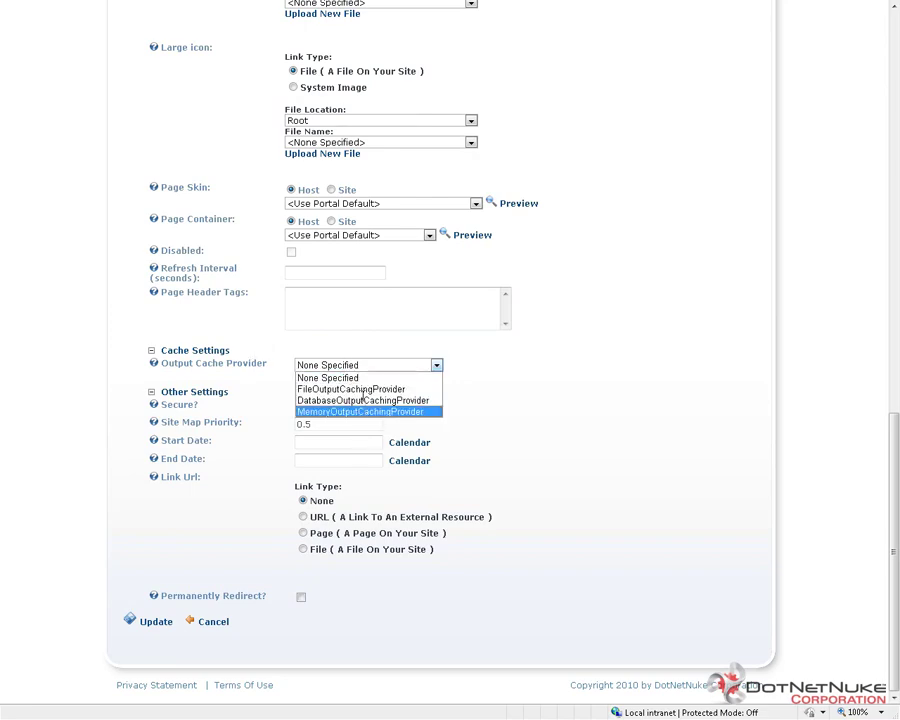
{"action": "left_click", "coordinate": [320, 378]}
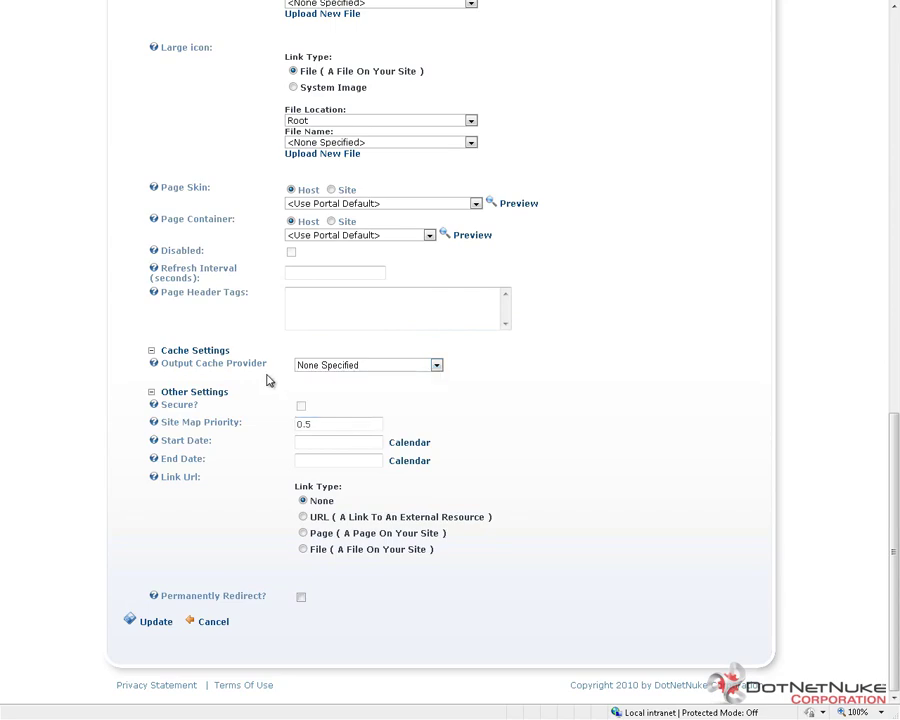
Step: Check the site map priority and start date fields, and save the new page
{"action": "left_click", "coordinate": [323, 424]}
{"action": "left_click", "coordinate": [308, 446]}
{"action": "left_click", "coordinate": [157, 622]}
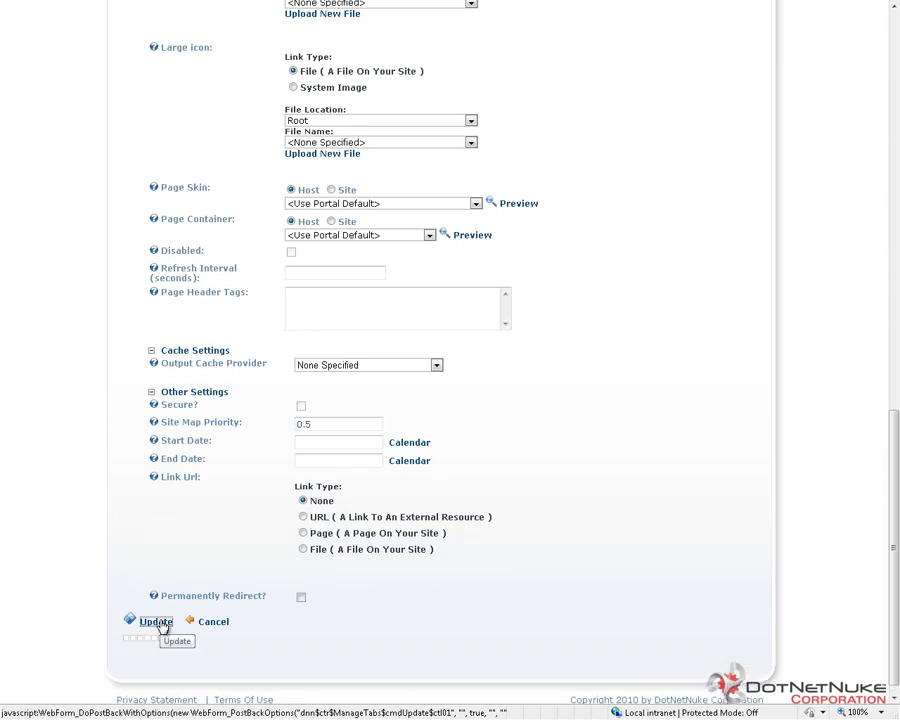